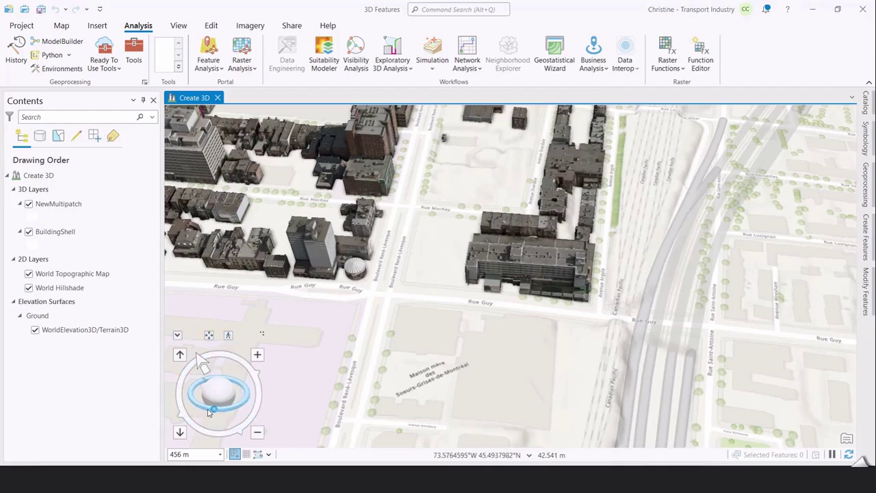
# - Examine the textured buildings and empty plots around Rue Guy from several angles and distances
pyautogui.moveTo(207, 411); pyautogui.dragTo(206, 390)
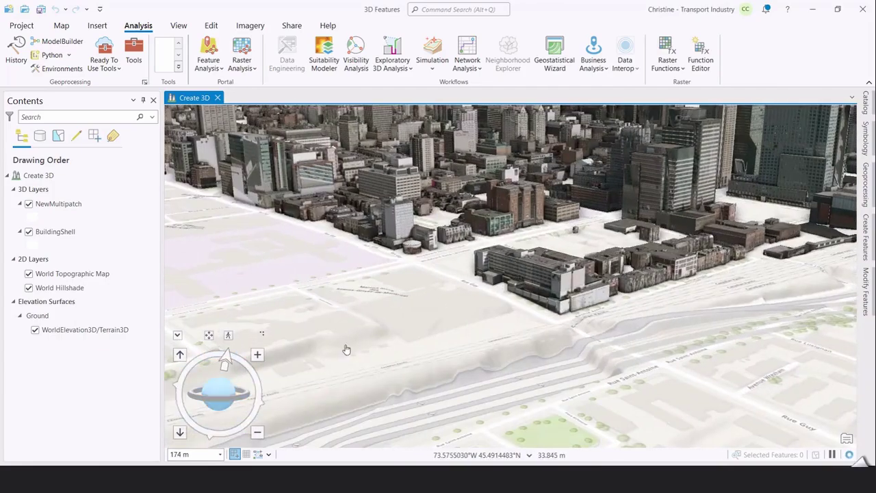
pyautogui.moveTo(375, 303); pyautogui.dragTo(361, 364)
pyautogui.moveTo(353, 305); pyautogui.dragTo(397, 391)
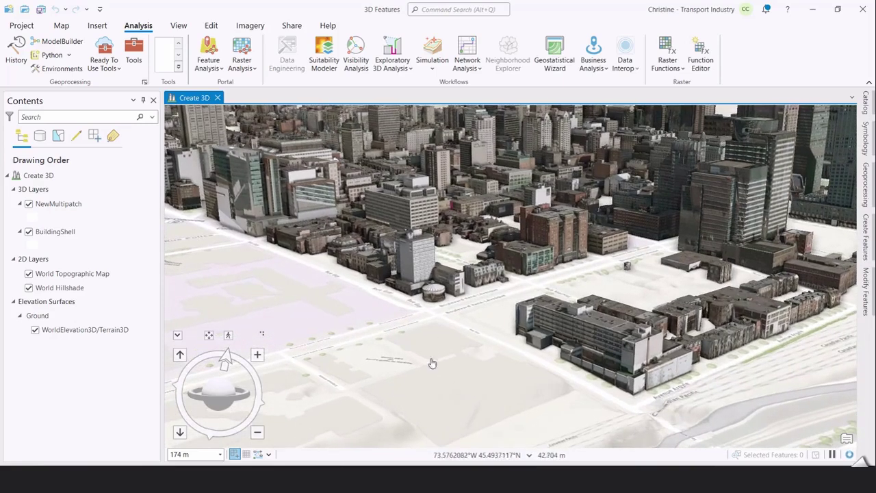
pyautogui.moveTo(372, 377); pyautogui.dragTo(356, 354)
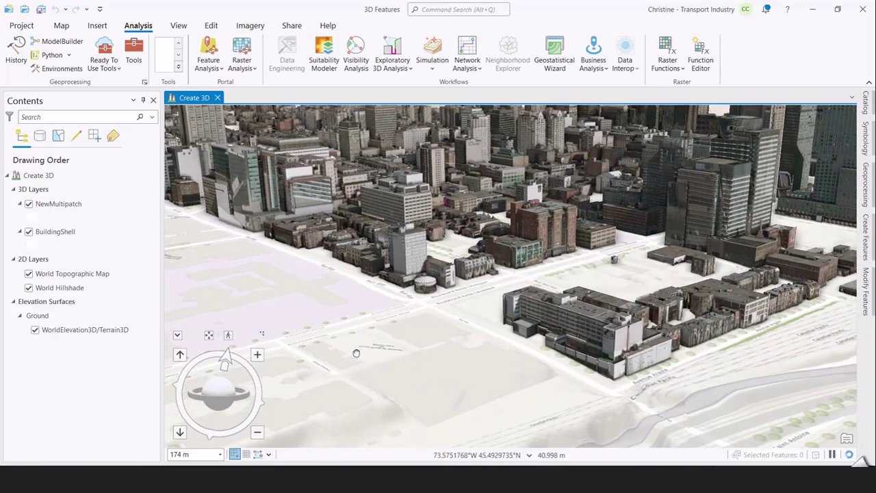
pyautogui.moveTo(198, 401); pyautogui.dragTo(236, 409)
pyautogui.moveTo(510, 372); pyautogui.dragTo(316, 338)
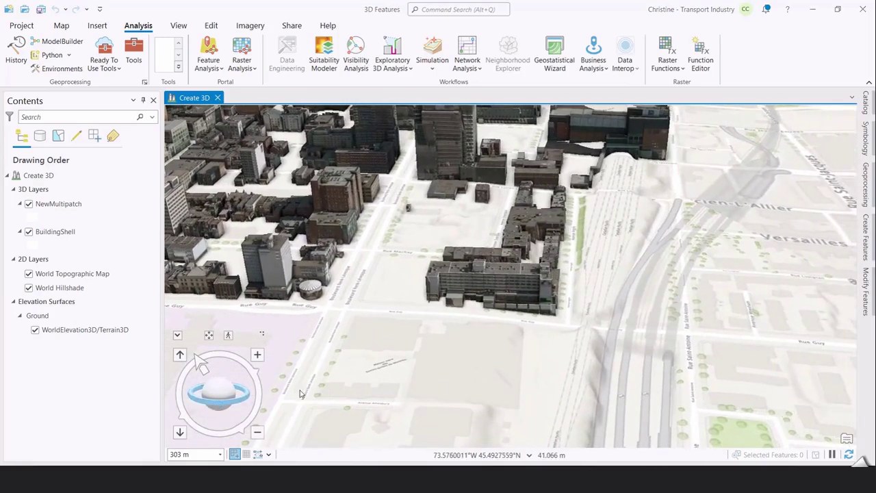
pyautogui.moveTo(212, 407); pyautogui.dragTo(276, 401)
pyautogui.moveTo(344, 393); pyautogui.dragTo(348, 363)
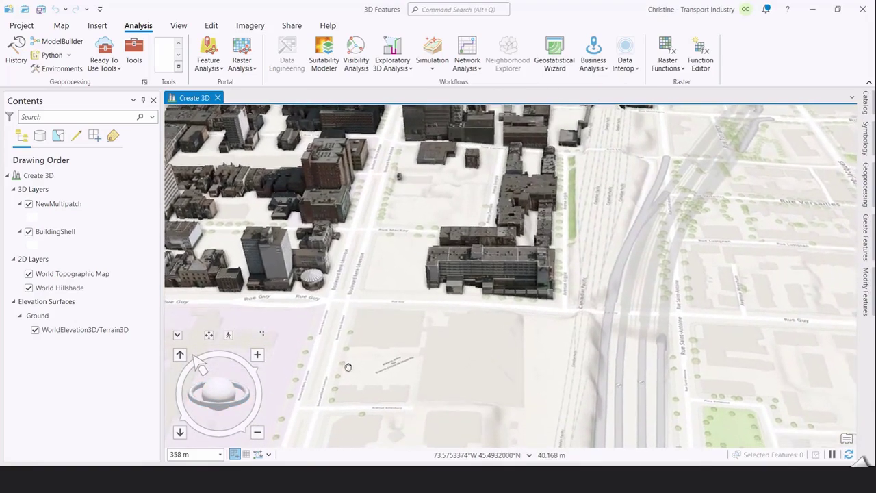
# - Create a NewMultipatch feature from a four-sided footprint at Rue Guy and Boulevard René-Lévesque, extruding it upward into a block
pyautogui.click(211, 25)
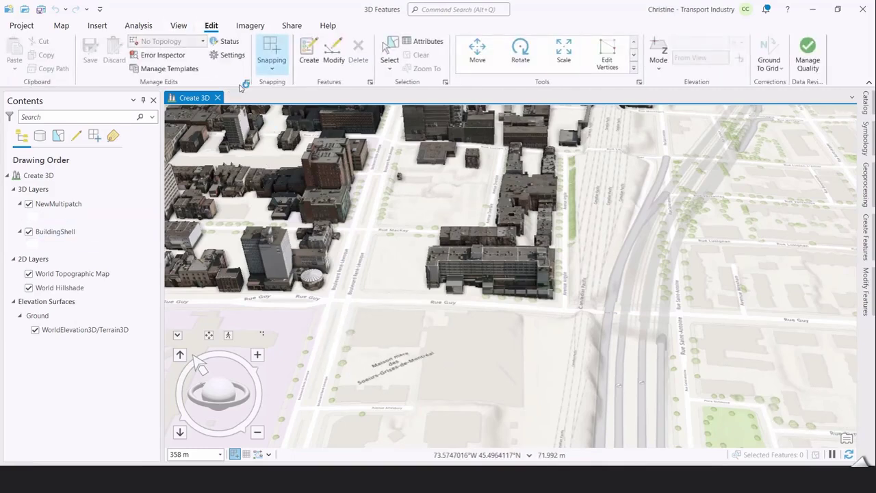
pyautogui.click(306, 60)
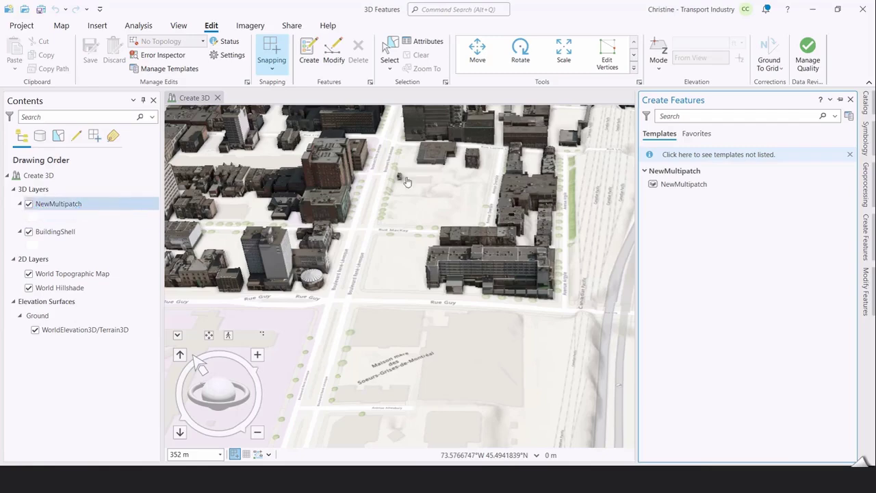
pyautogui.click(691, 188)
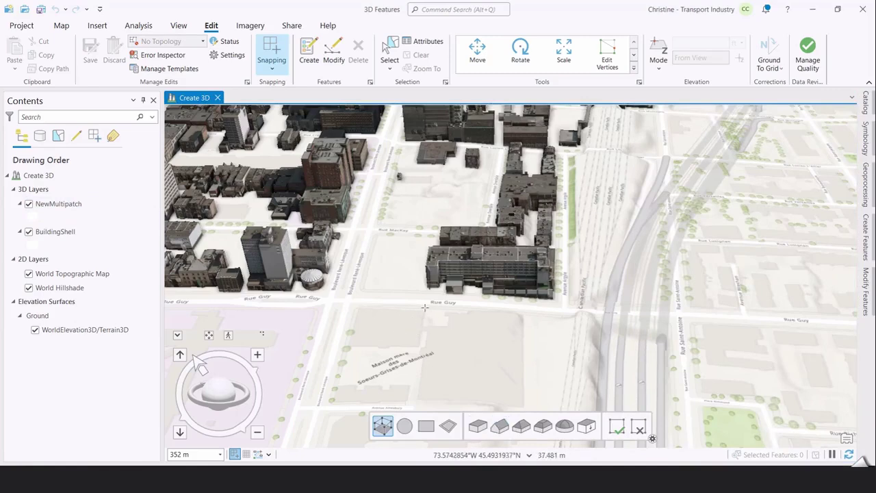
pyautogui.click(358, 308)
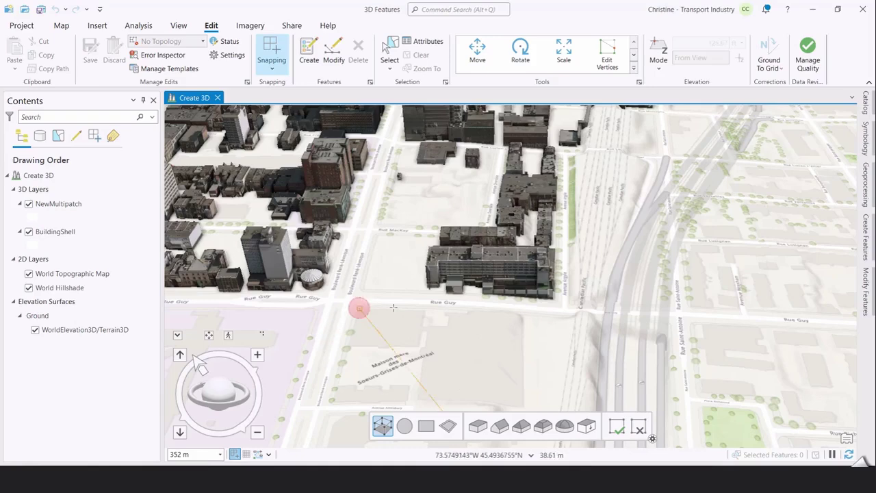
pyautogui.click(427, 308)
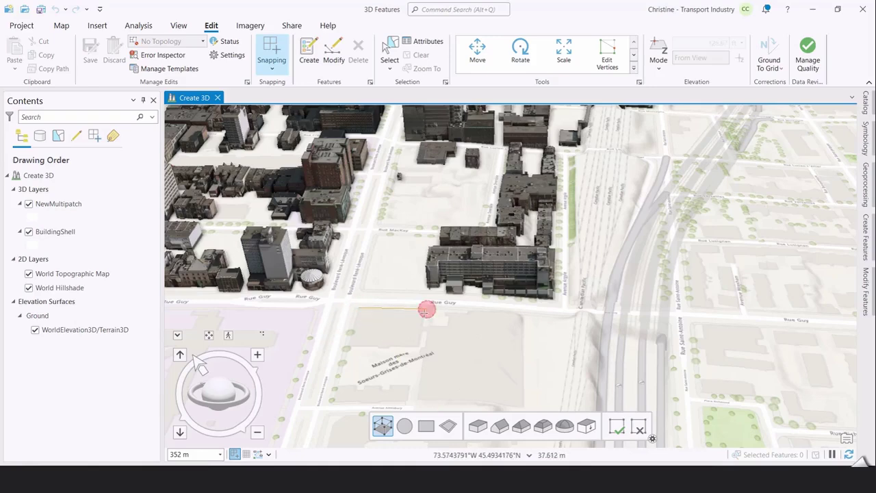
pyautogui.click(421, 346)
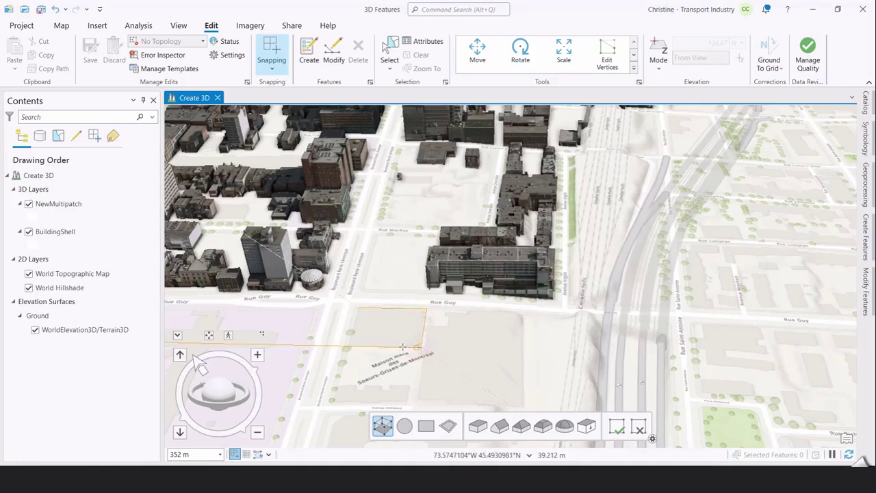
pyautogui.click(348, 346)
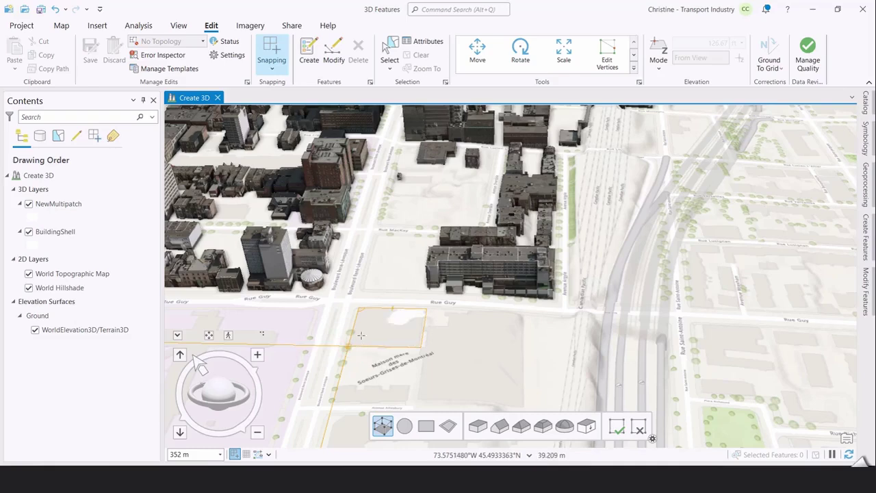
pyautogui.doubleClick(360, 335)
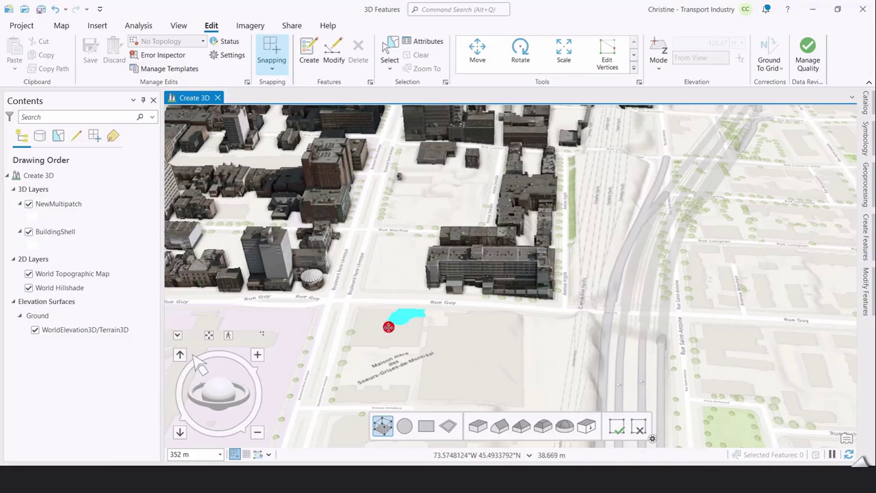
pyautogui.click(388, 326)
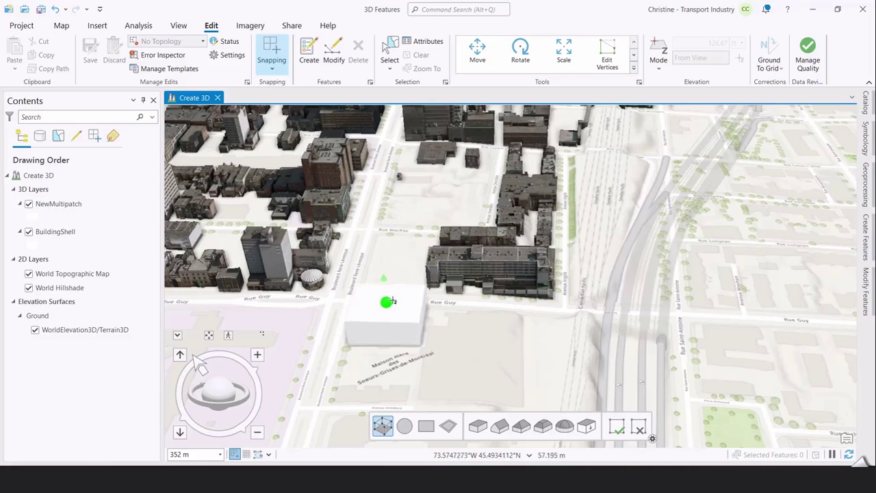
pyautogui.click(385, 297)
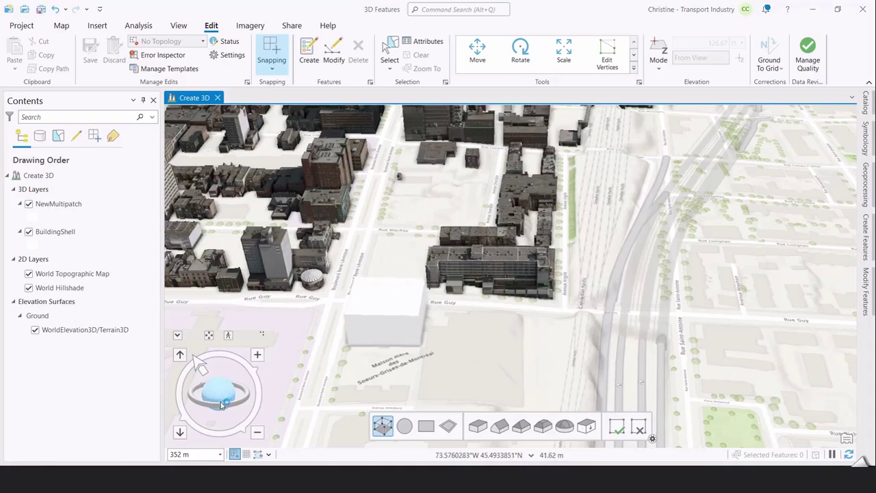
# - Try to outline a second, notched footprint on the large plot along Rue Guy beside the white block and extrude it
pyautogui.moveTo(235, 395); pyautogui.dragTo(217, 405)
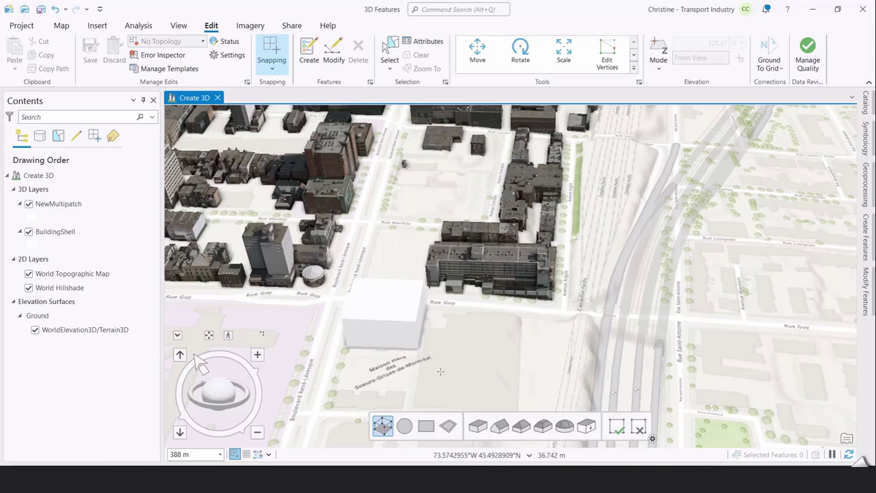
pyautogui.click(445, 313)
pyautogui.click(466, 314)
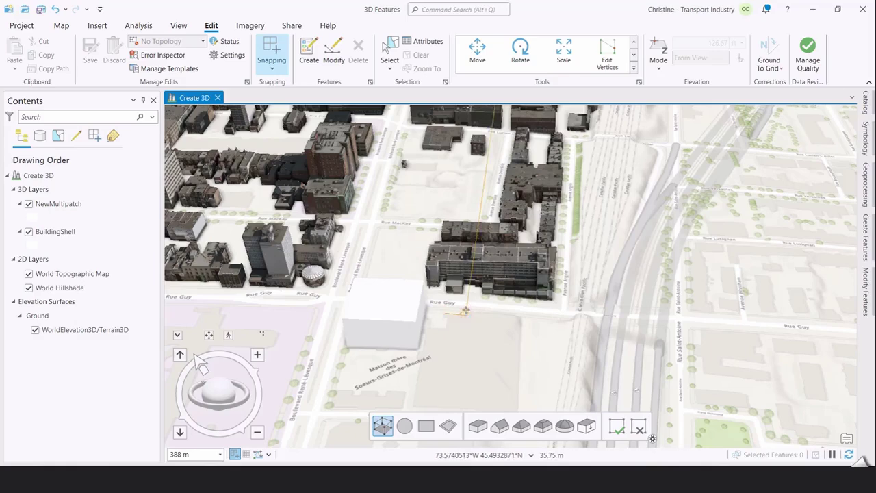
pyautogui.click(518, 314)
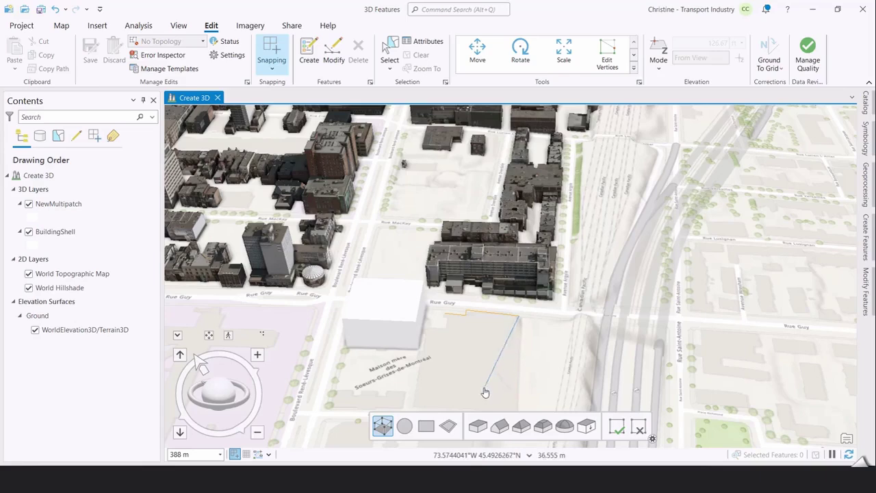
pyautogui.moveTo(479, 369); pyautogui.dragTo(459, 316, button='middle')
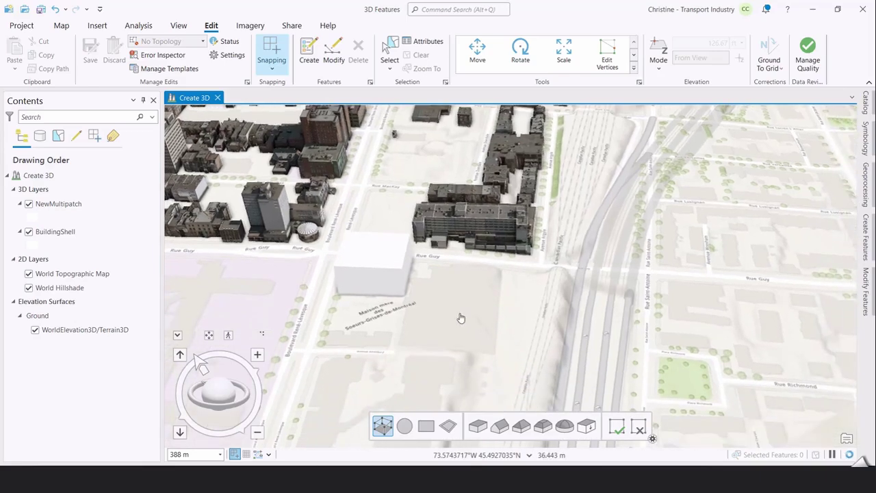
pyautogui.click(496, 353)
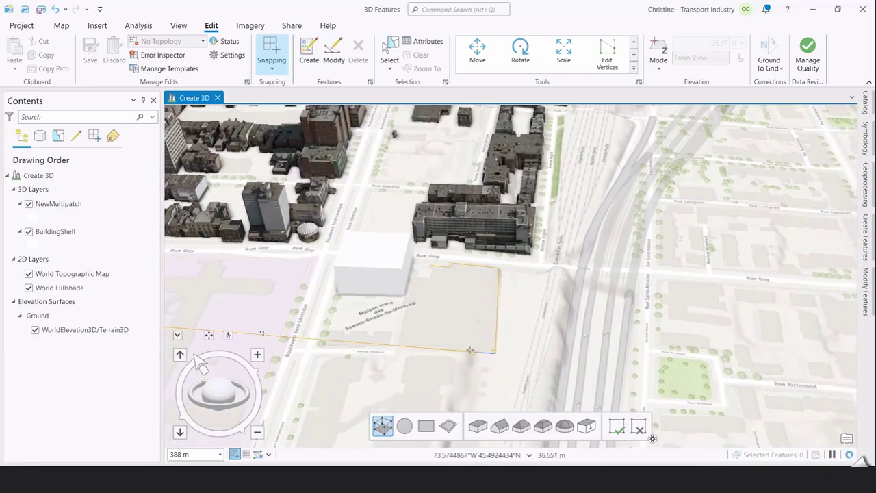
pyautogui.click(395, 344)
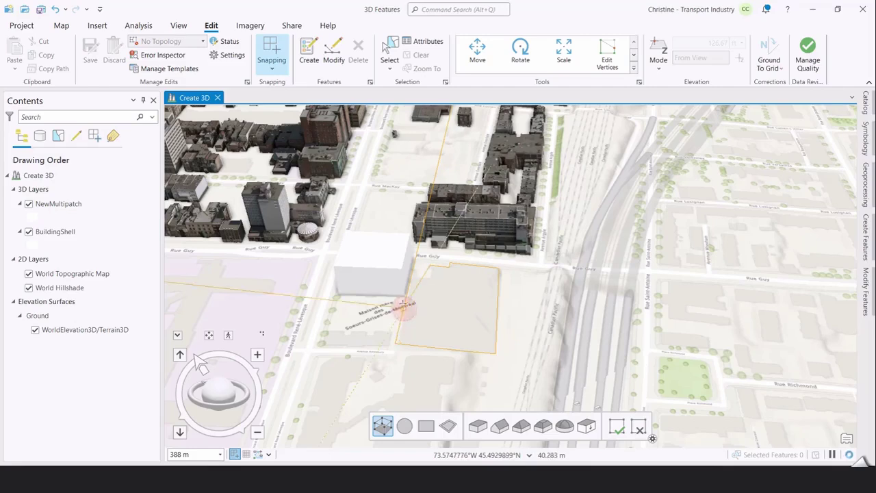
pyautogui.click(411, 286)
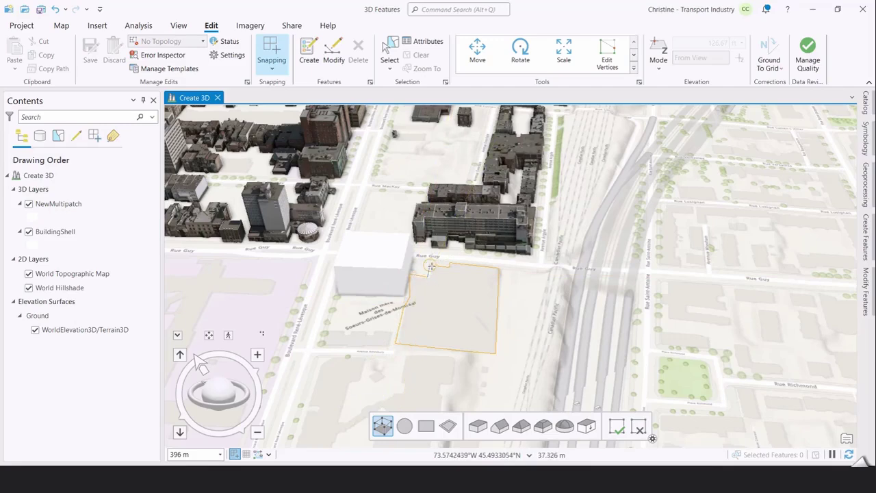
pyautogui.click(430, 267)
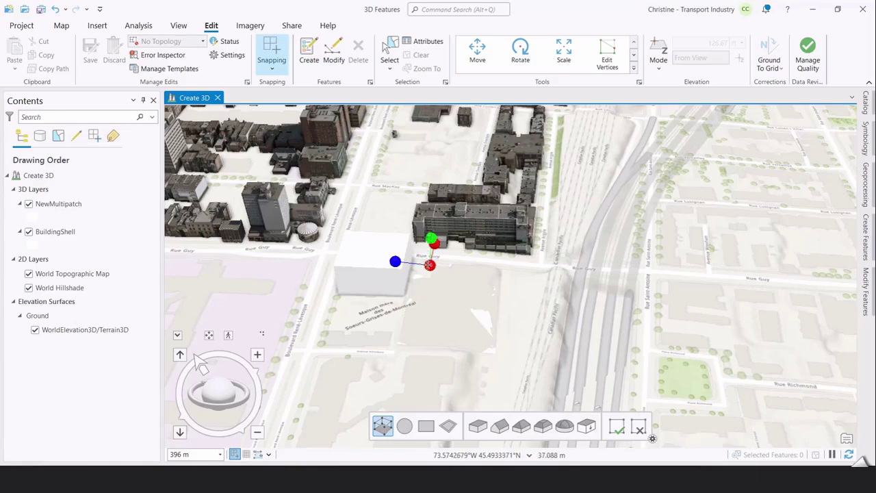
pyautogui.click(445, 281)
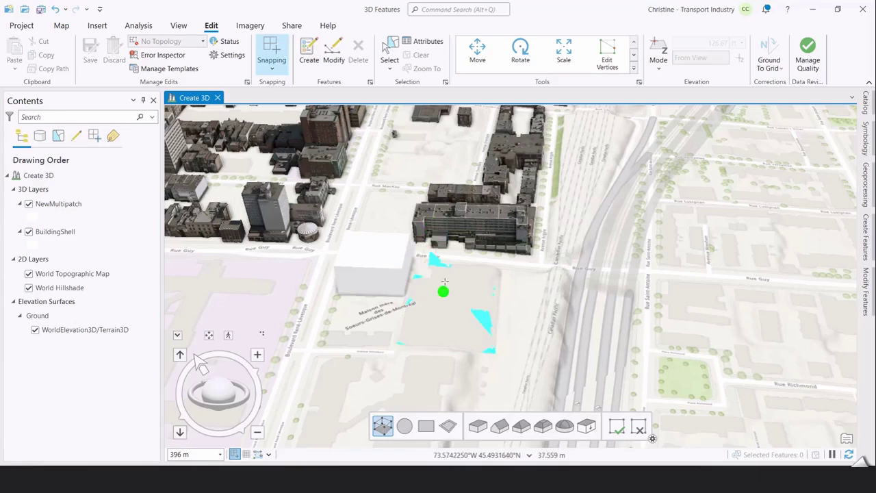
pyautogui.moveTo(445, 284)
pyautogui.mouseDown()
pyautogui.moveTo(443, 292)
pyautogui.moveTo(440, 257)
pyautogui.moveTo(460, 316)
pyautogui.moveTo(472, 330)
pyautogui.moveTo(478, 324)
pyautogui.mouseUp()
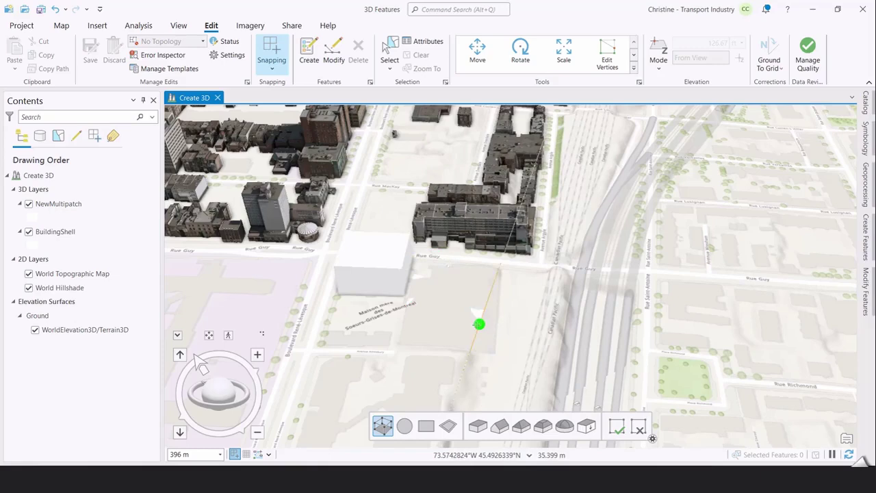
pyautogui.click(452, 293)
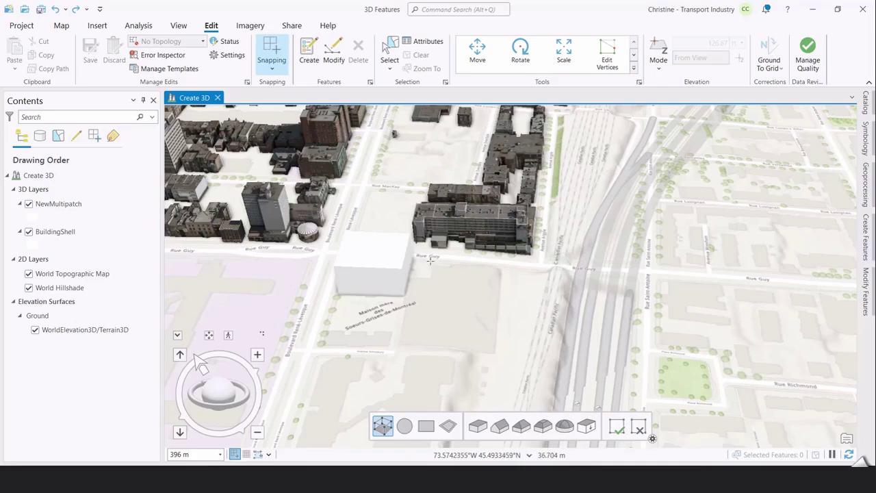
# - Outline a notched footprint on the large plot along Rue Guy beside the white block and extrude it into a taller block
pyautogui.click(427, 257)
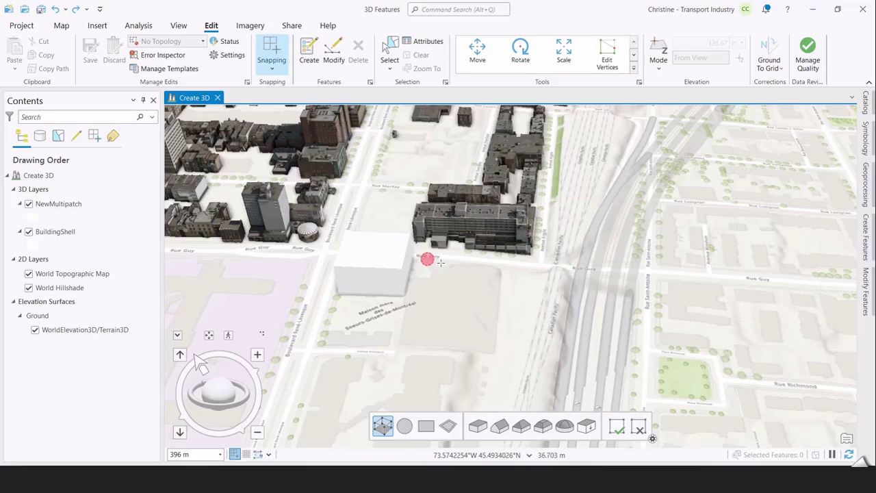
pyautogui.click(500, 265)
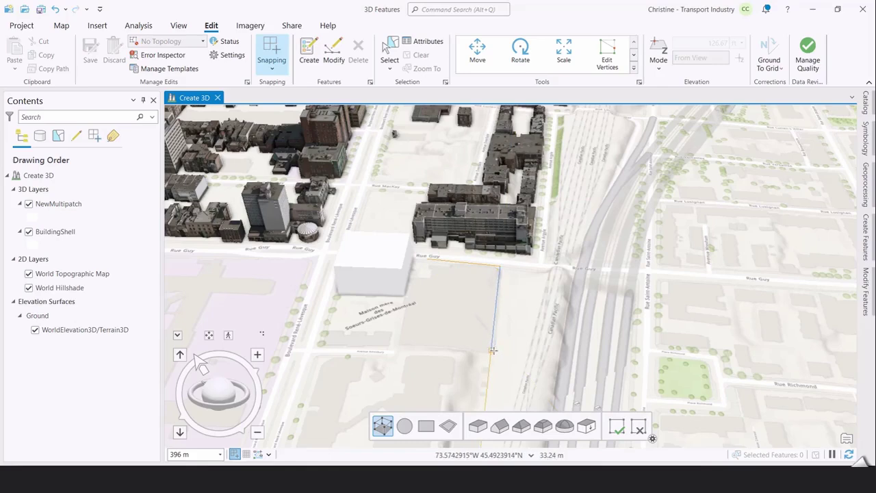
pyautogui.click(493, 351)
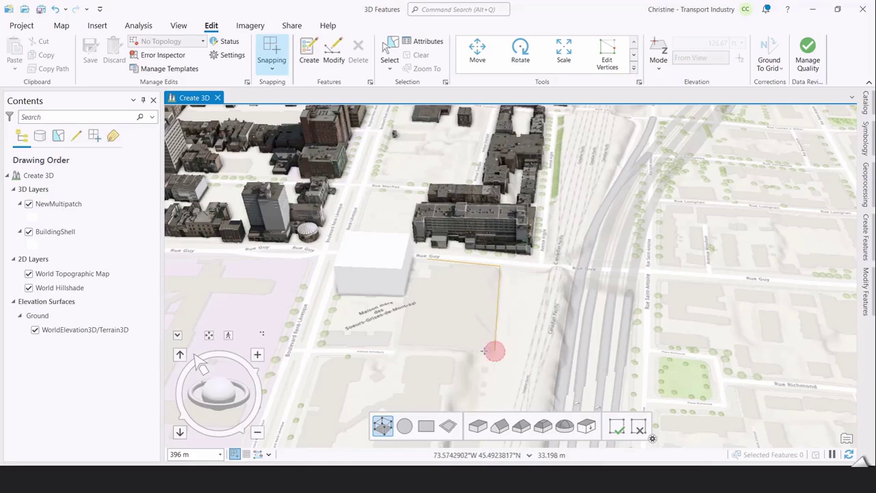
pyautogui.click(399, 344)
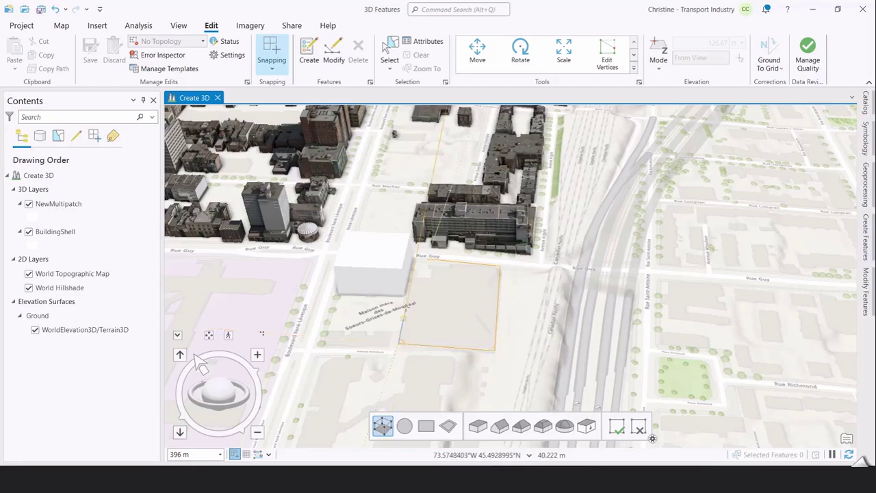
pyautogui.click(404, 301)
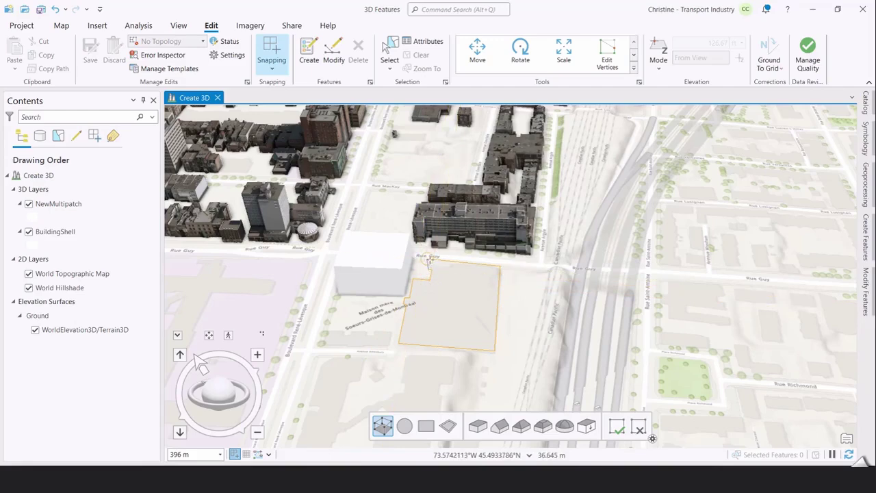
pyautogui.doubleClick(427, 260)
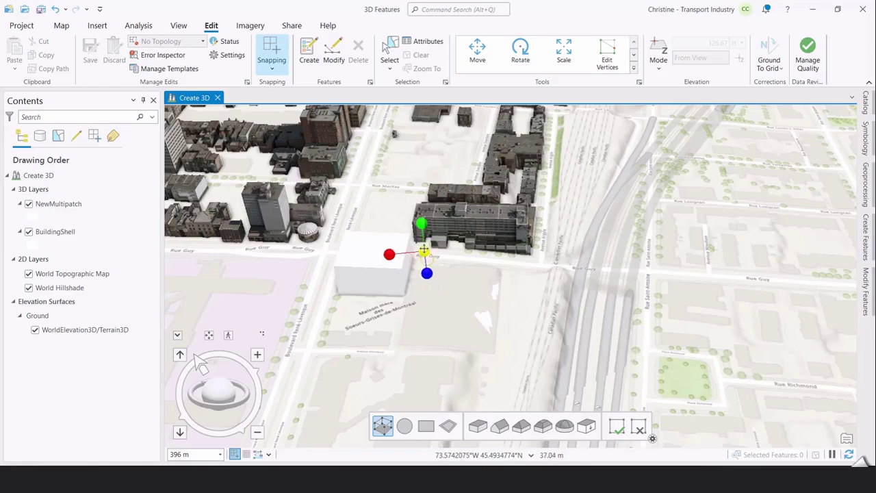
pyautogui.click(430, 292)
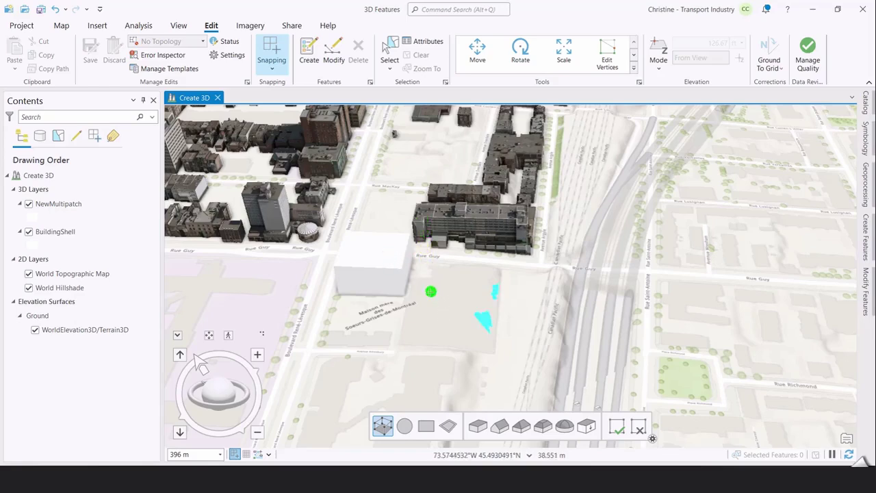
pyautogui.moveTo(430, 291); pyautogui.dragTo(429, 249)
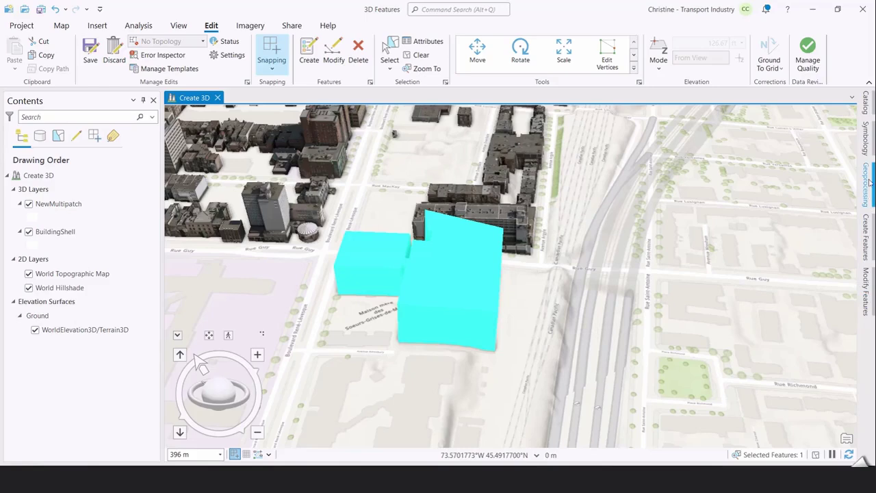
# - Start the Multipatch Texture tool on the selected NewMultipatch building and load the Building1Side brick facade image as its texture
pyautogui.click(865, 289)
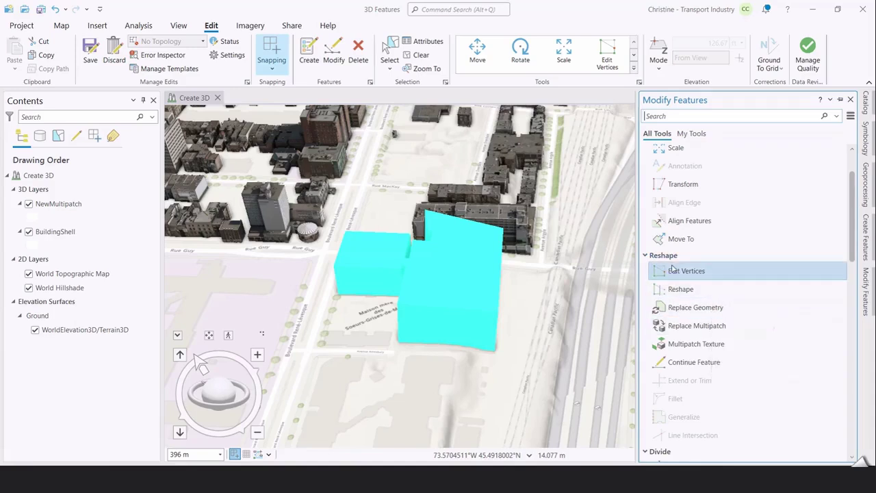
pyautogui.click(715, 271)
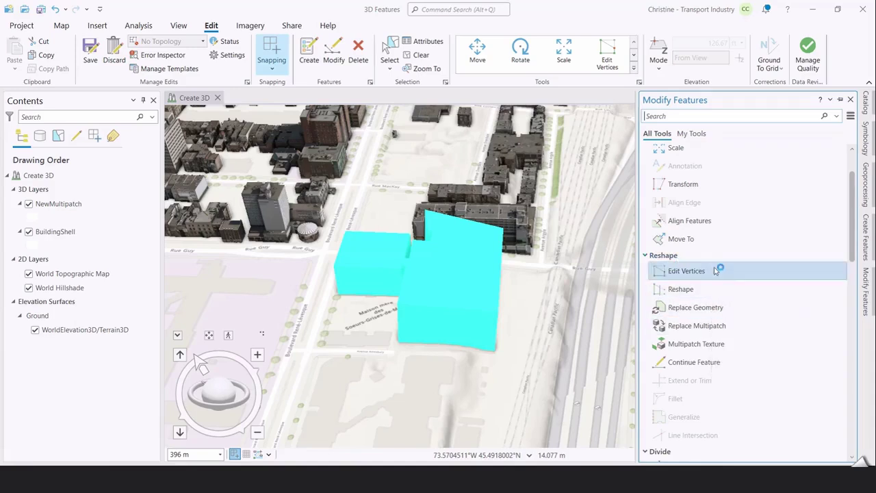
pyautogui.click(689, 349)
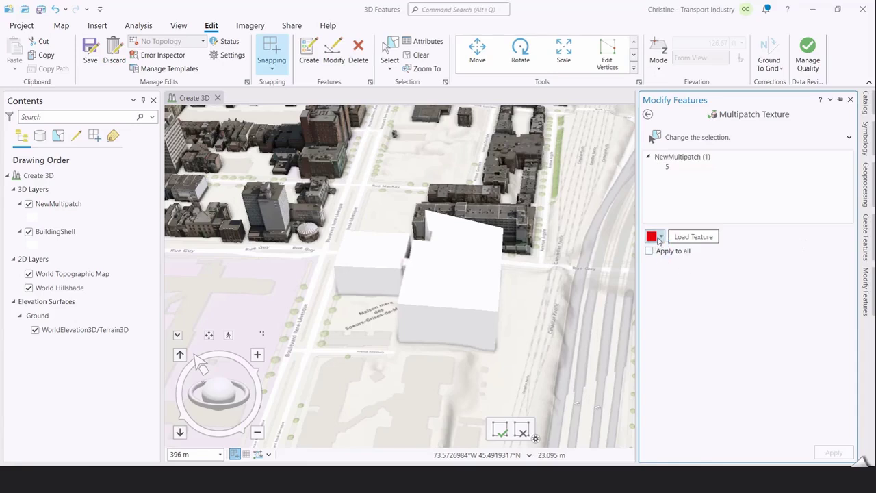
pyautogui.click(659, 237)
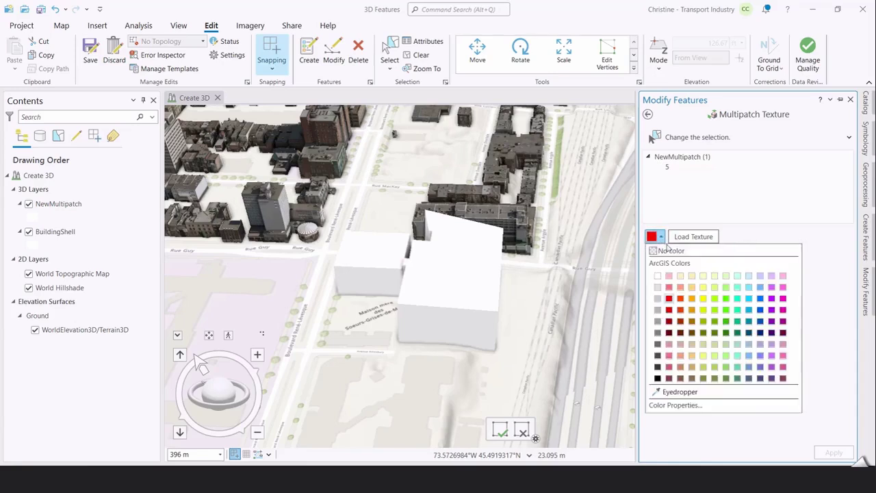
pyautogui.click(730, 241)
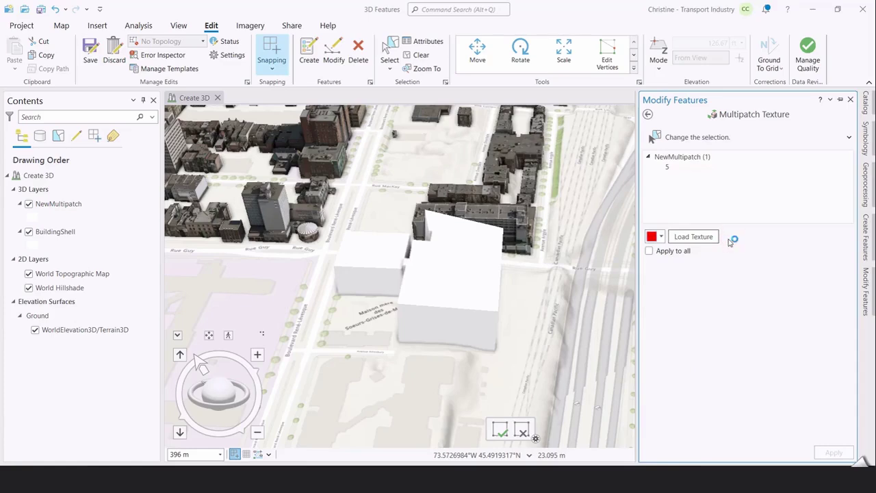
pyautogui.click(690, 238)
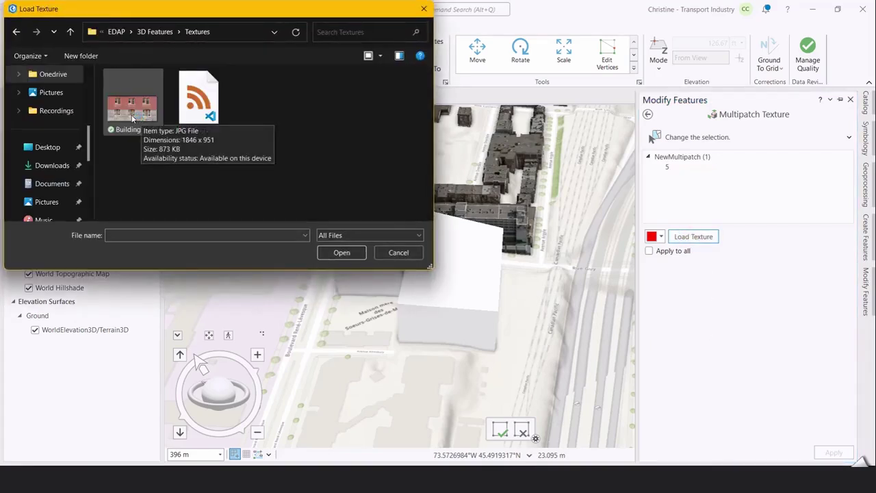
pyautogui.click(132, 117)
pyautogui.click(331, 253)
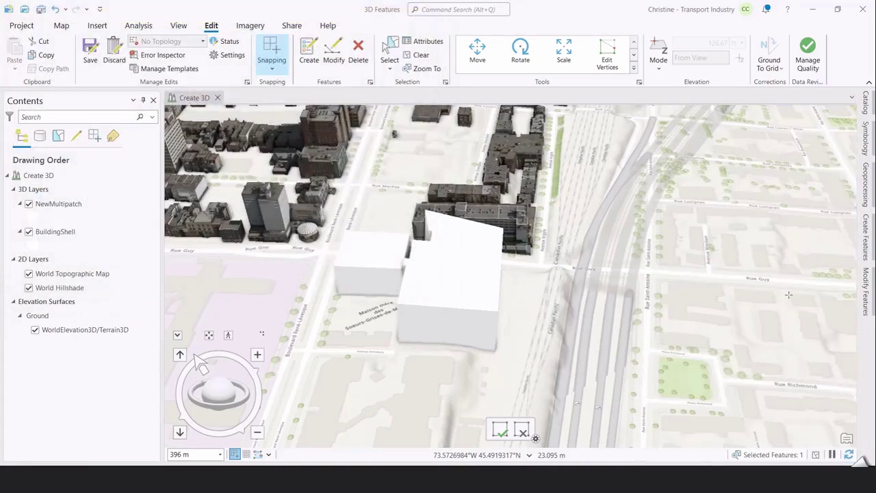
pyautogui.click(867, 282)
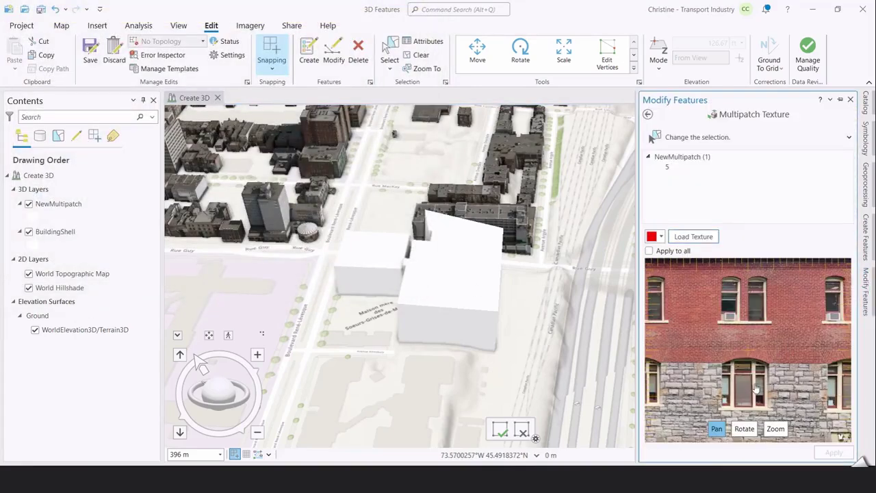
# - Try the brick facade texture on all faces at once, and turn off applying it to all
pyautogui.click(648, 251)
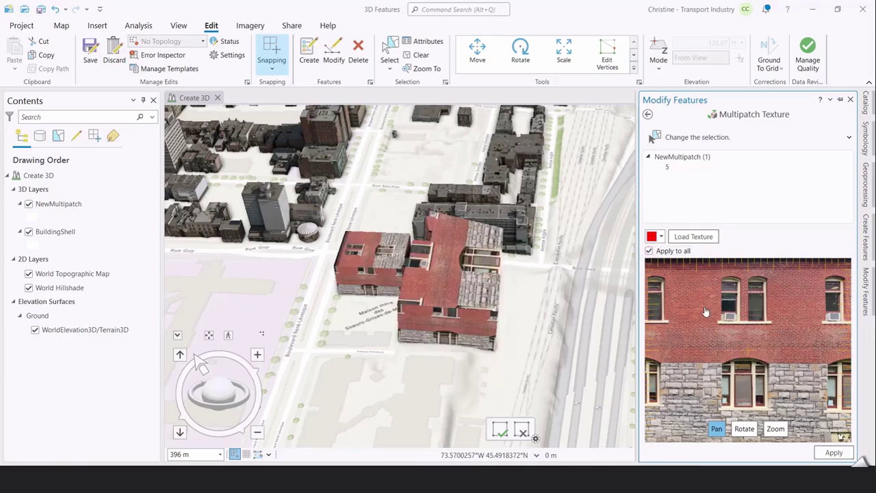
pyautogui.click(649, 251)
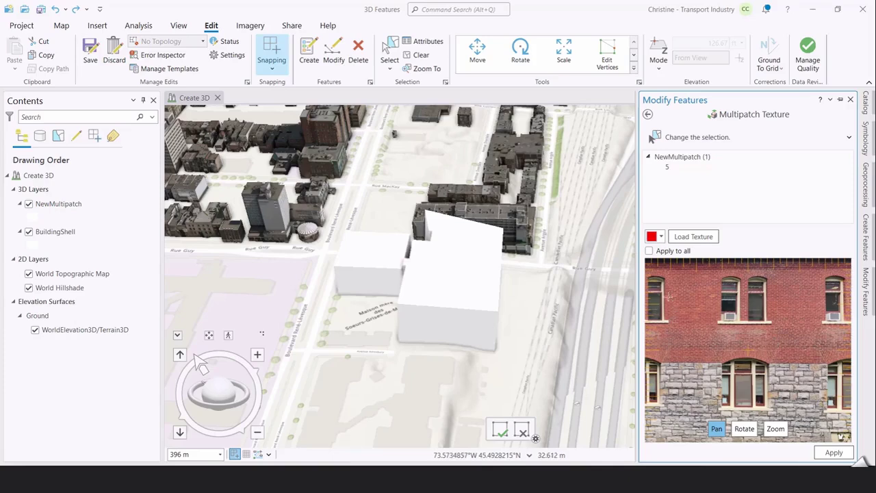
pyautogui.click(834, 453)
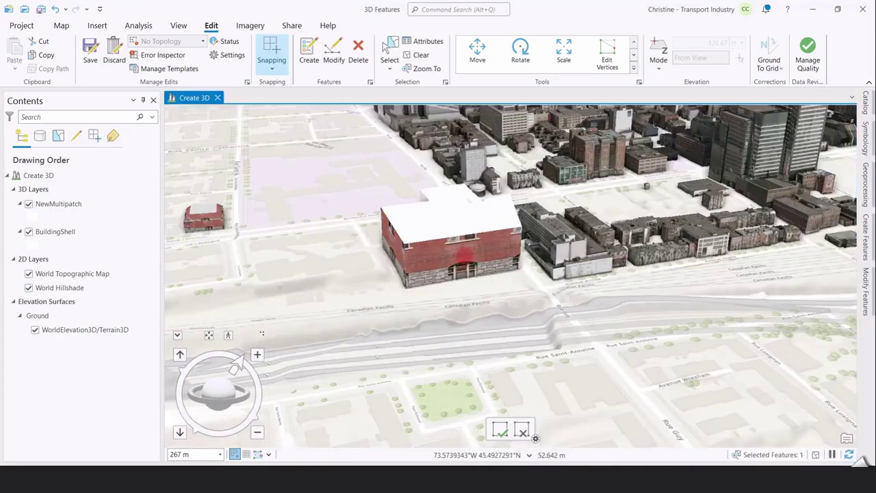
# - Apply the brick facade texture to the outer walls of both blocks face by face, and finish the texture edit
pyautogui.moveTo(246, 401); pyautogui.dragTo(195, 402)
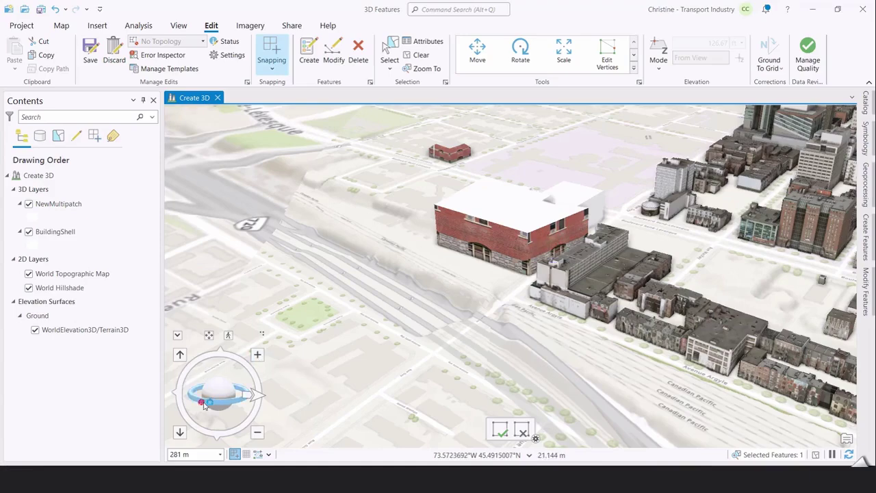
pyautogui.moveTo(206, 404)
pyautogui.mouseDown()
pyautogui.moveTo(284, 411)
pyautogui.moveTo(182, 390)
pyautogui.mouseUp()
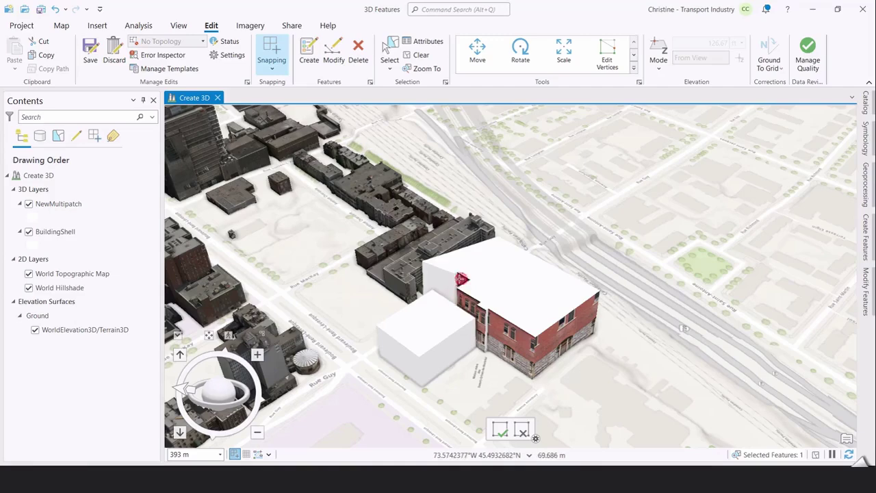
pyautogui.click(465, 340)
pyautogui.click(386, 371)
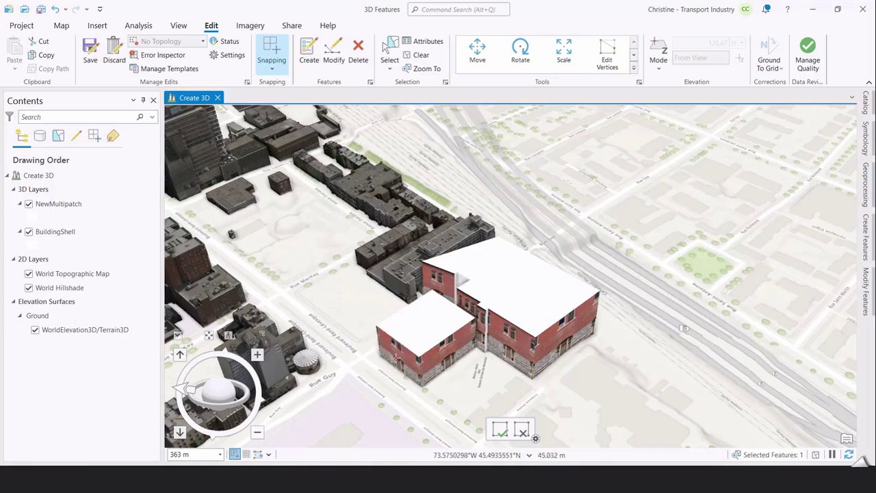
pyautogui.moveTo(232, 407); pyautogui.dragTo(247, 373)
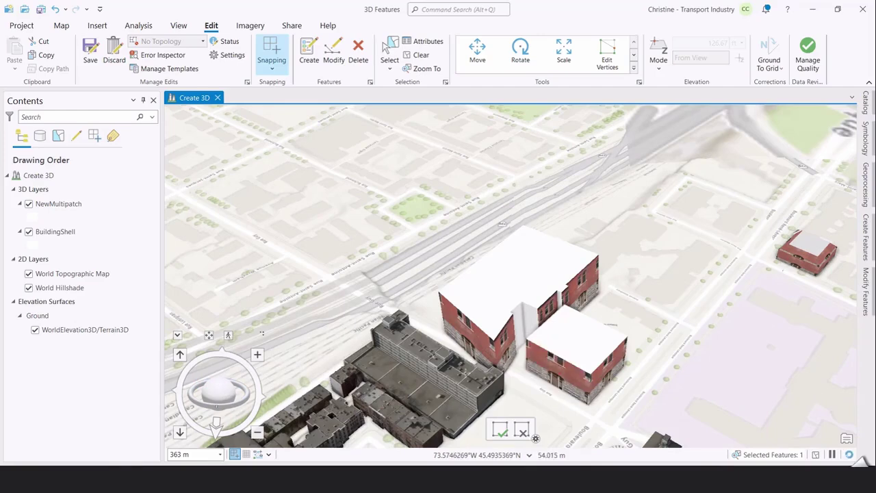
pyautogui.click(194, 375)
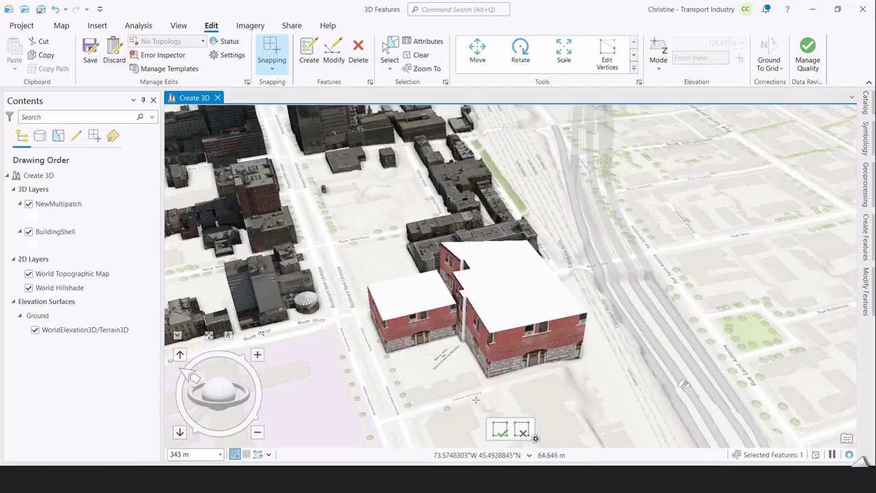
pyautogui.click(494, 436)
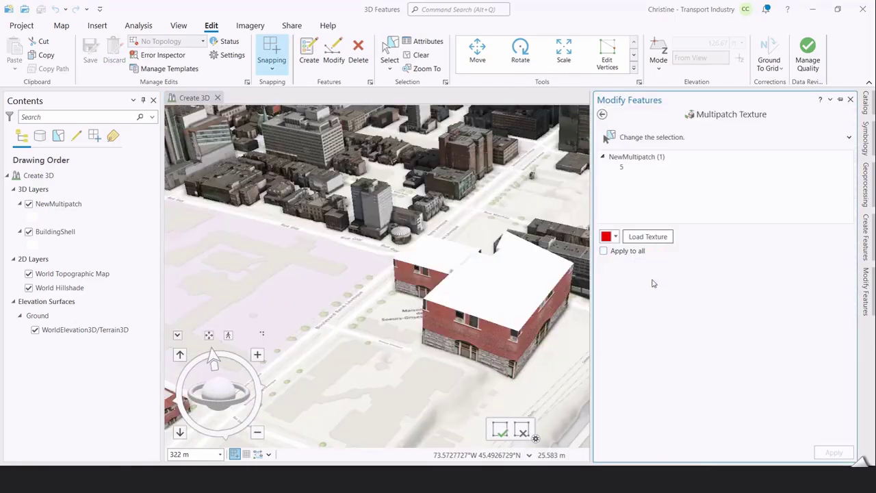
# - Load the metallic-background-with-black-lines image from the Downloads folder as a new texture for the building
pyautogui.click(653, 239)
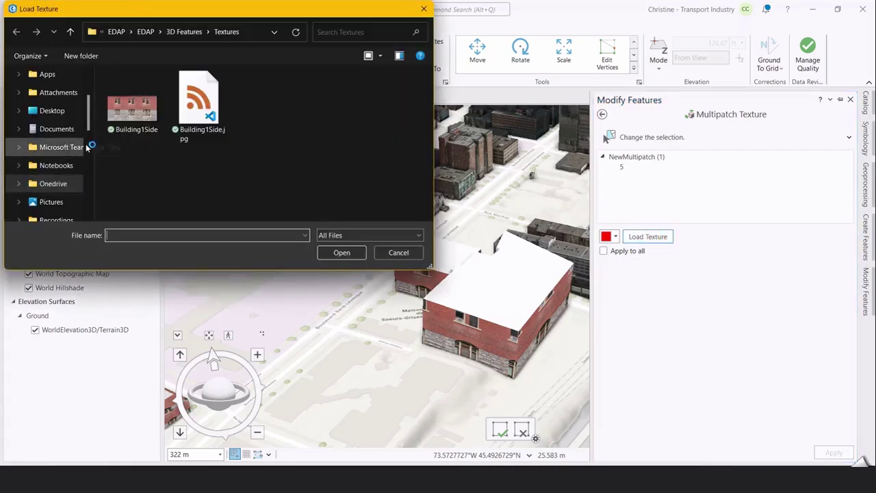
pyautogui.scroll(-2, 42, 179)
pyautogui.click(47, 166)
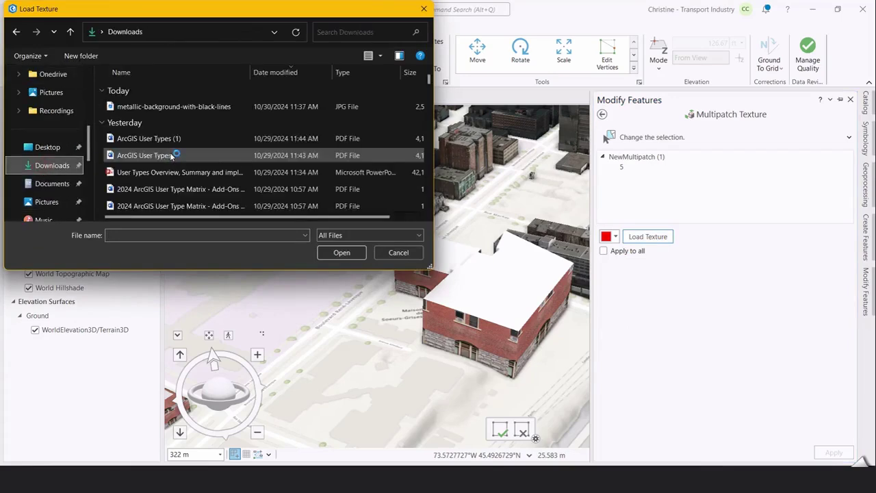
pyautogui.click(154, 108)
pyautogui.click(342, 252)
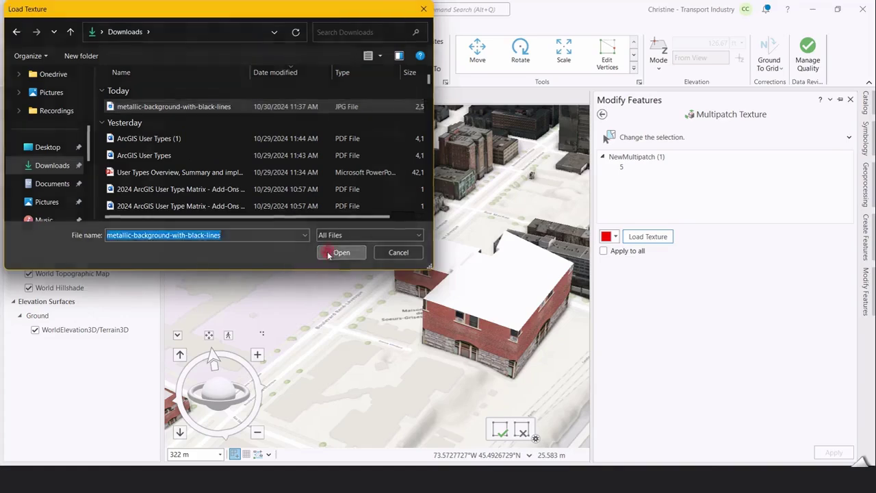
pyautogui.click(865, 291)
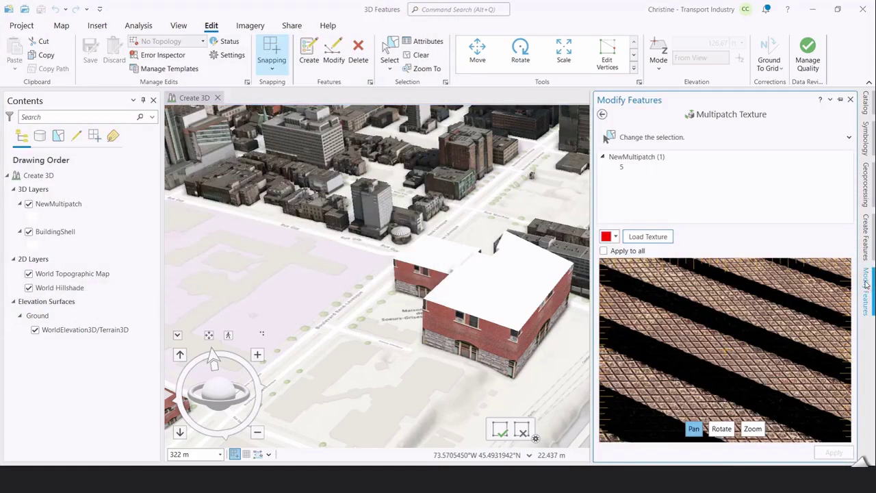
# - Apply the metallic texture with black lines to the roofs of both blocks and finish the texture edit
pyautogui.click(501, 281)
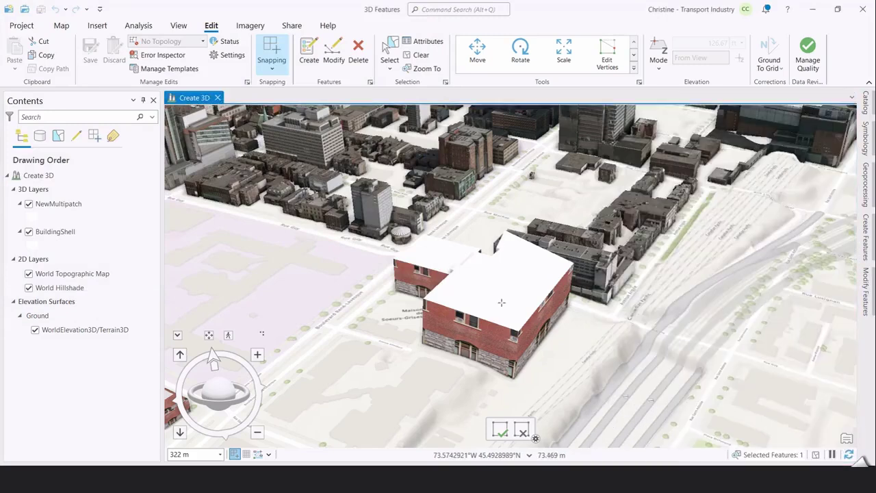
pyautogui.click(513, 281)
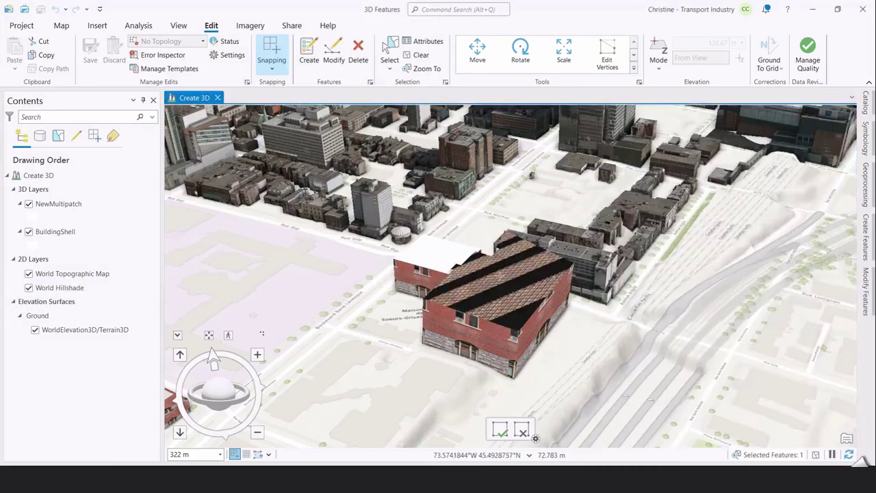
pyautogui.click(442, 256)
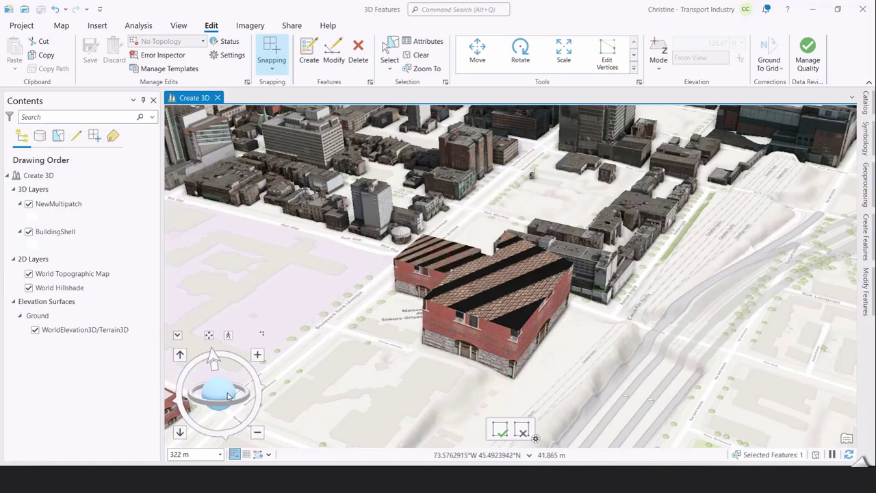
pyautogui.moveTo(221, 404); pyautogui.dragTo(237, 391)
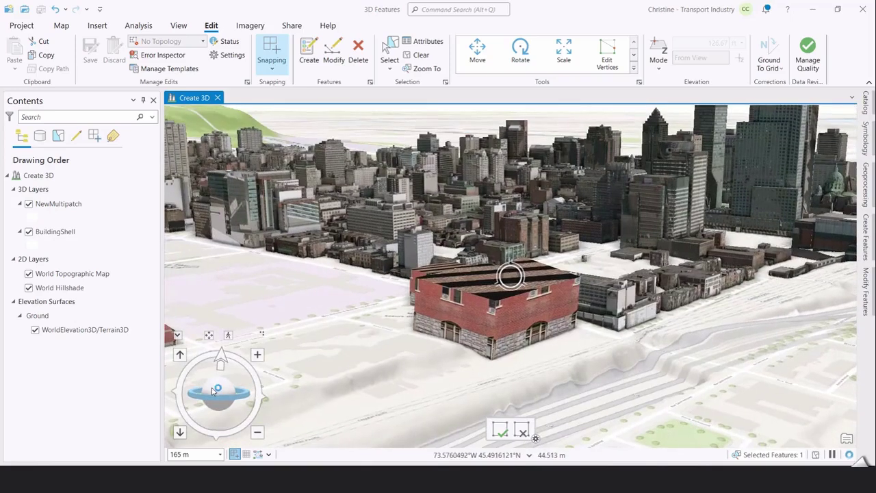
pyautogui.click(499, 430)
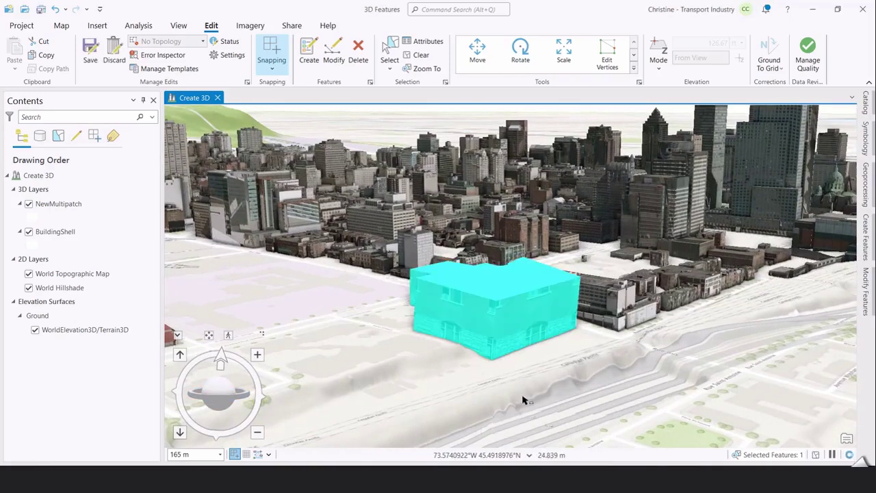